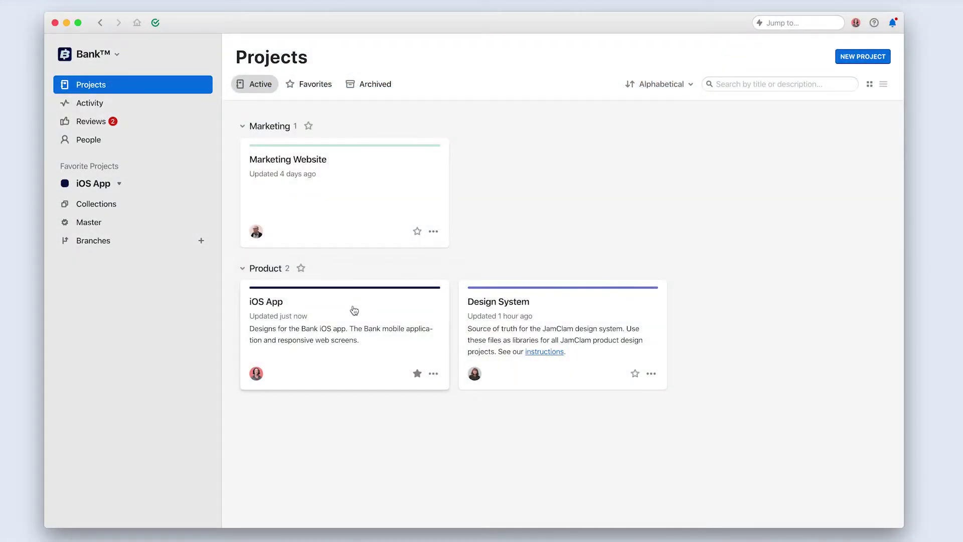
Create a new branch named 'Release 20 - Biometric Login' in the iOS App project
click(353, 309)
click(835, 56)
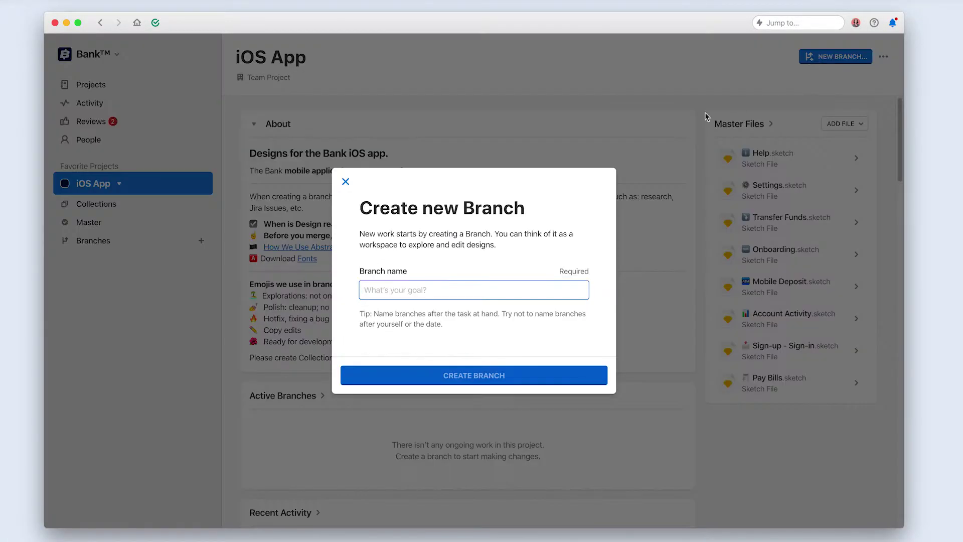
text(Release )
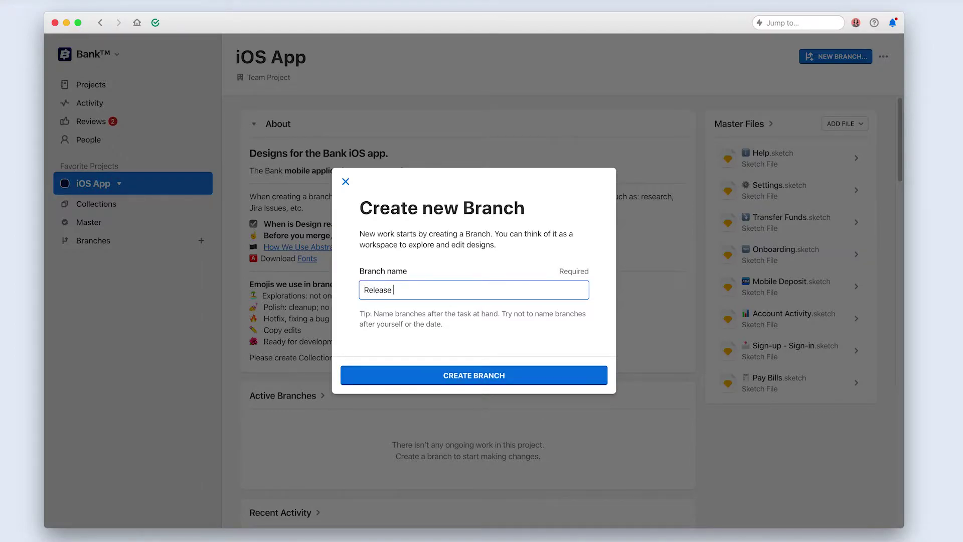
text(20 - Biometric Login)
click(484, 376)
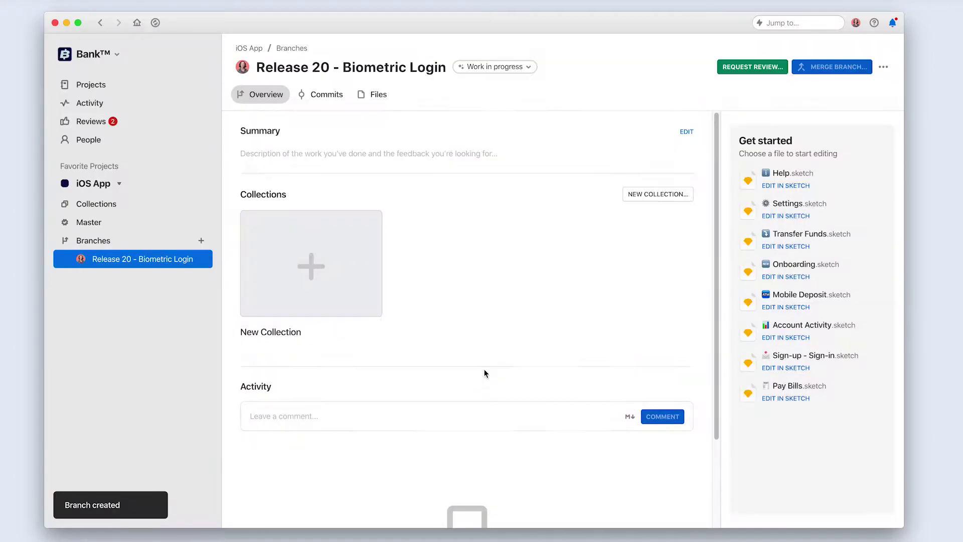
Fill the branch summary with release notes, doc links and a Stories list of BANK 421–423, then save
click(544, 149)
text(**What's in this release?** In Release 20, we will allow users to create accounts on Stem Society so that they can manage their purchases and personal information.  - 📜 Project Charter - 🔍 Research Doc)
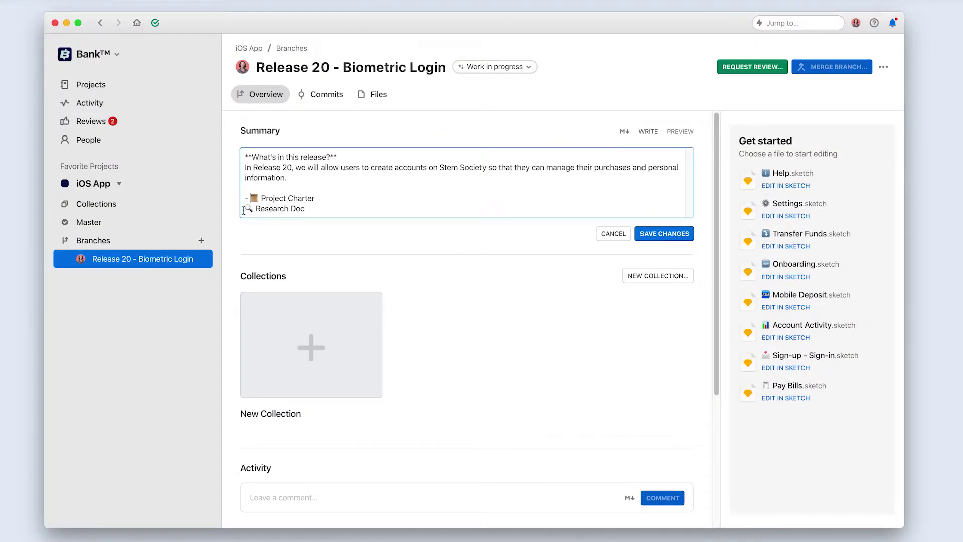
key(Return)
key(Return)
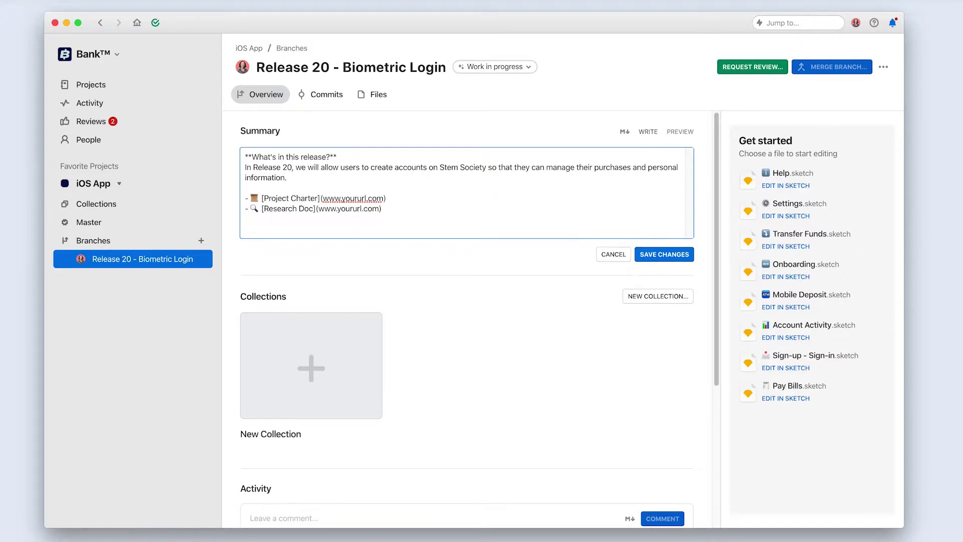
text(**Stories:**)
key(Return)
text(🔷 [BANK 421 - Touch ID](www.yoururl.com))
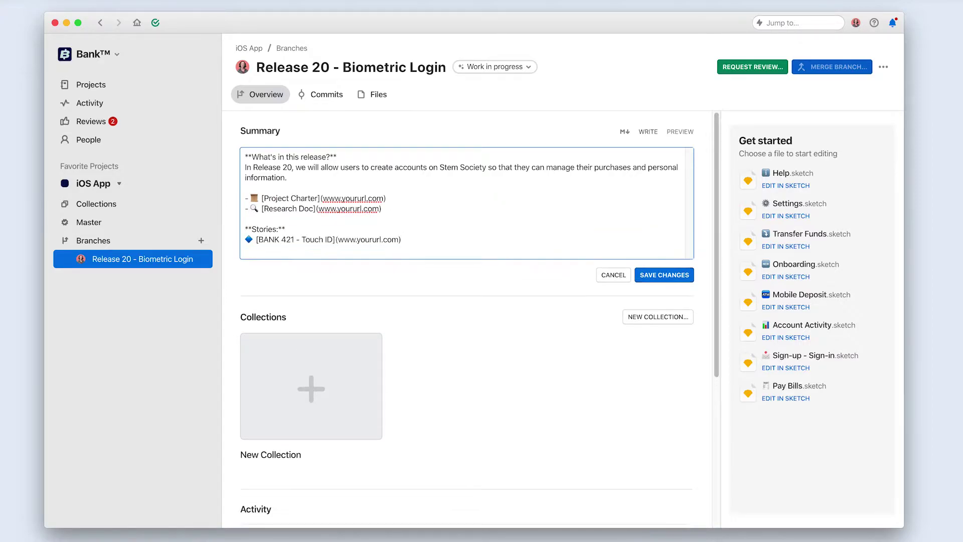
text(🔷 [BANK 422 - Face ID](www.yoururl.com))
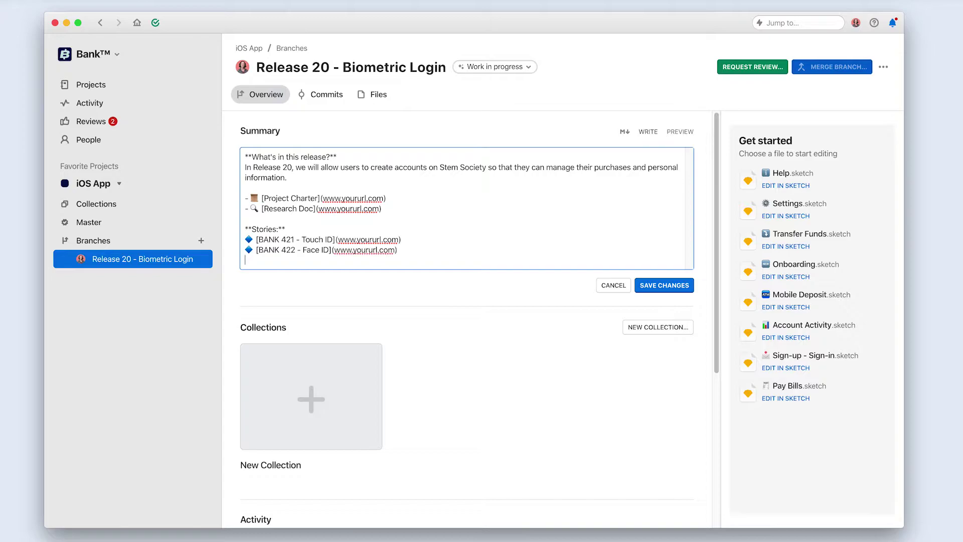
text(🔷 [BANK 423 - States](www.yoururl.com))
click(657, 288)
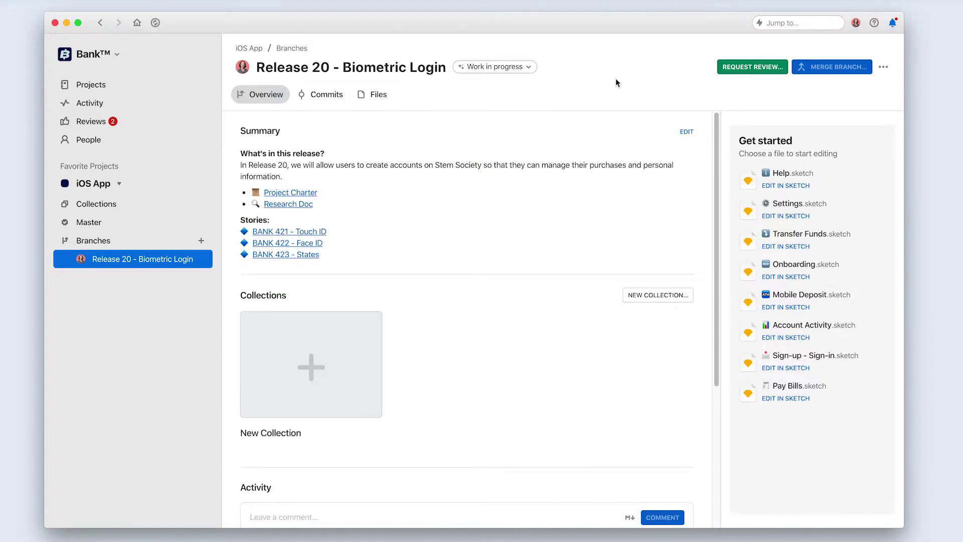
Open Sign-up - Sign-in in Sketch and add pages Face-ID, Touch-ID and States
click(378, 95)
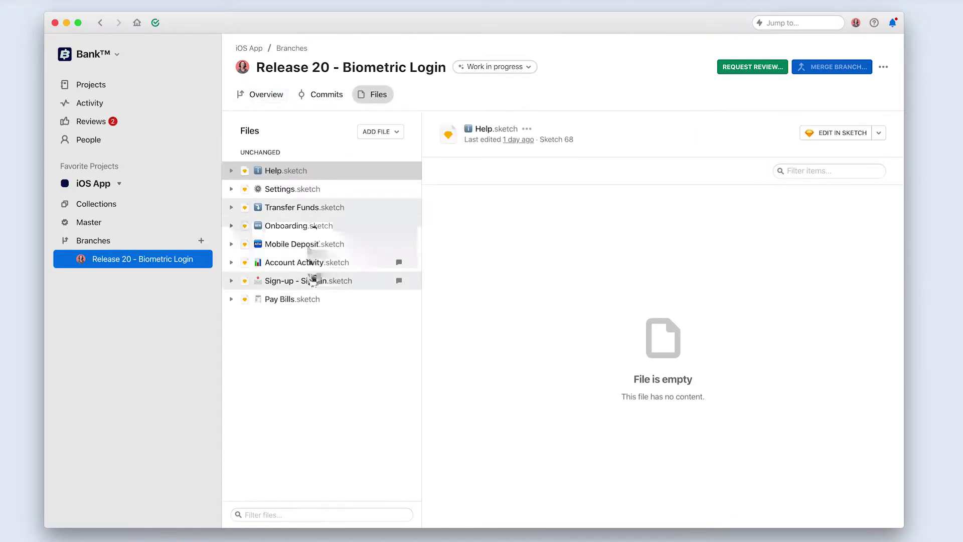
click(314, 280)
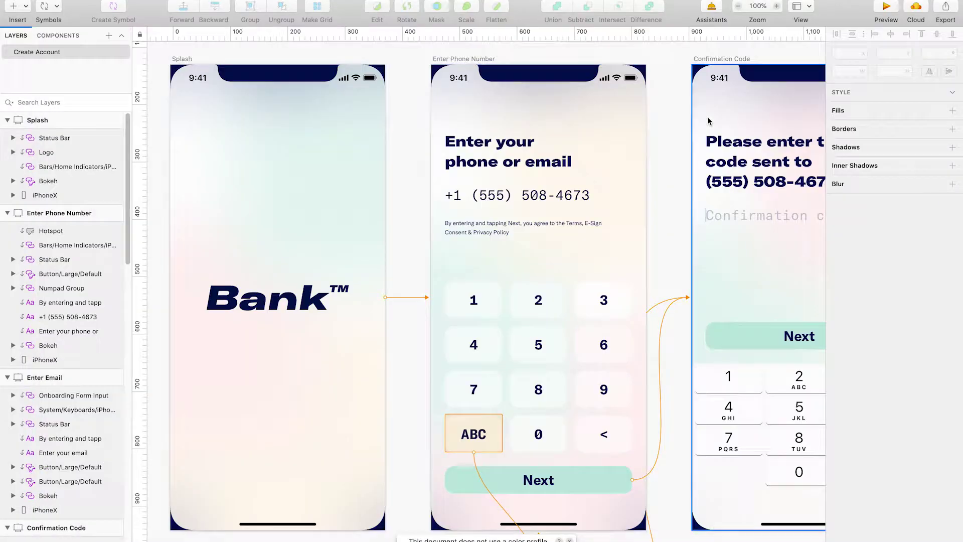
click(109, 36)
text(Face-ID)
key(Return)
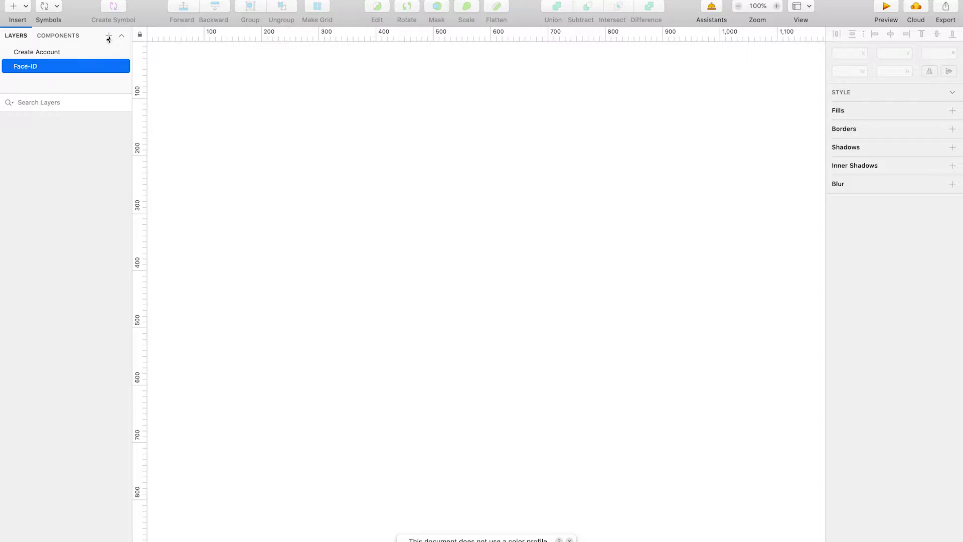
click(108, 35)
text(Touch-ID)
key(Return)
click(109, 35)
text(Sta)
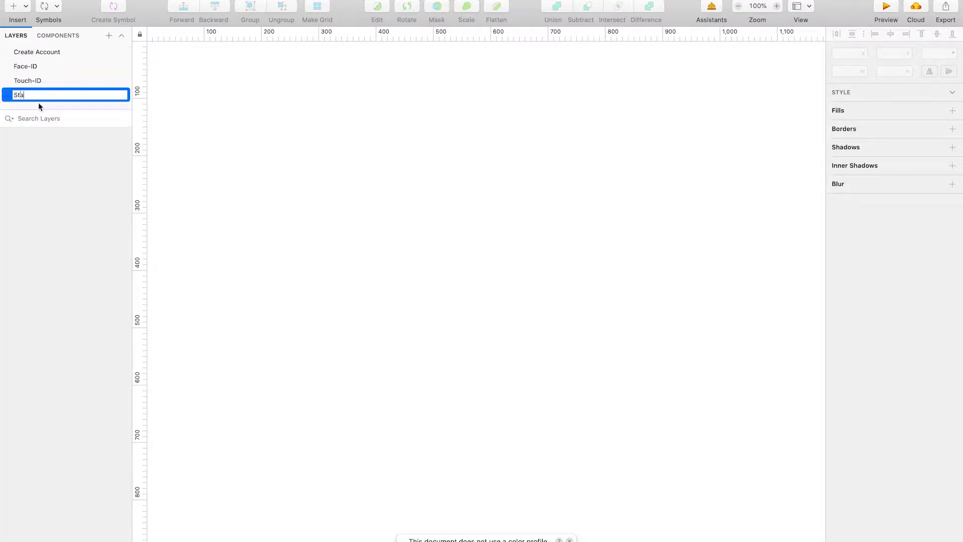
text(tes)
key(Return)
Commit the new pages with the message 'File setup - added pages for work streams'
key(super+shift+c)
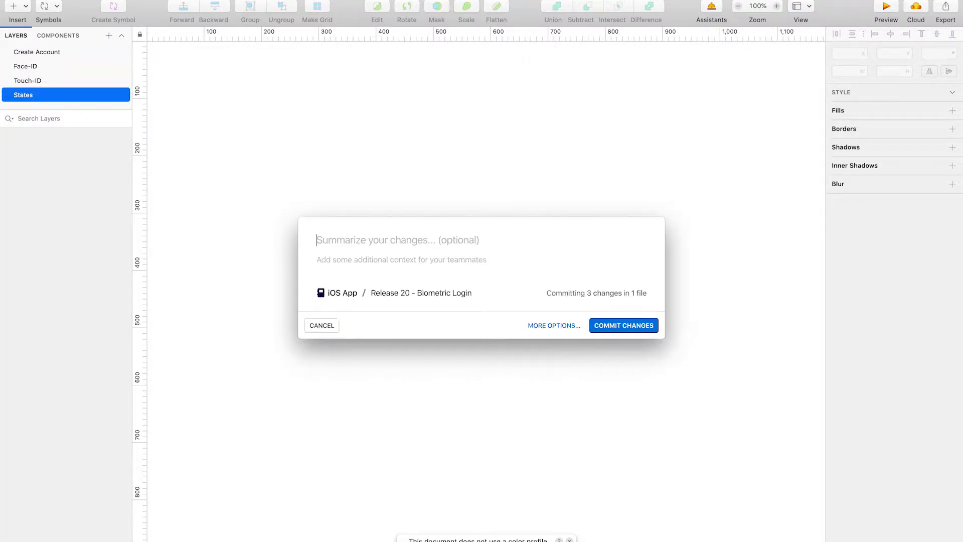
text(File setup - )
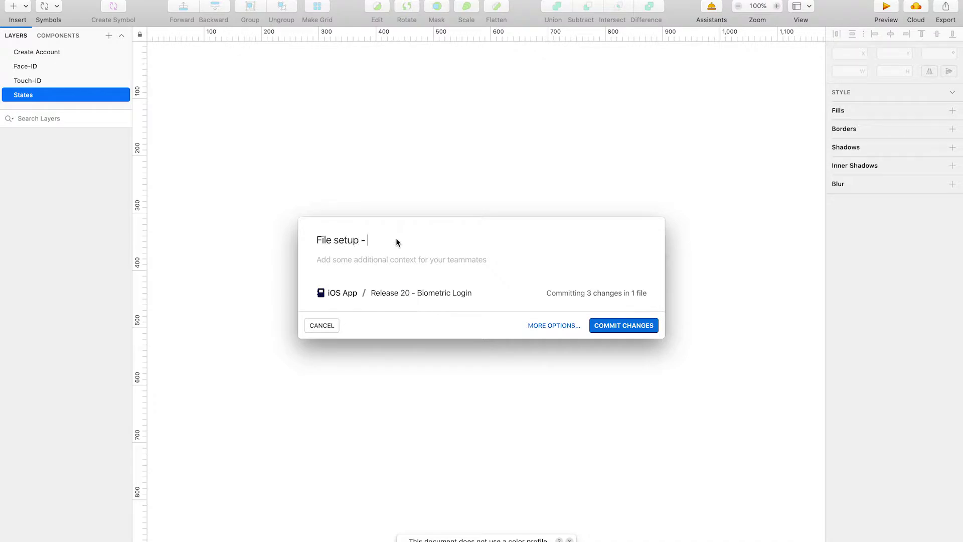
text(added pages for work streams)
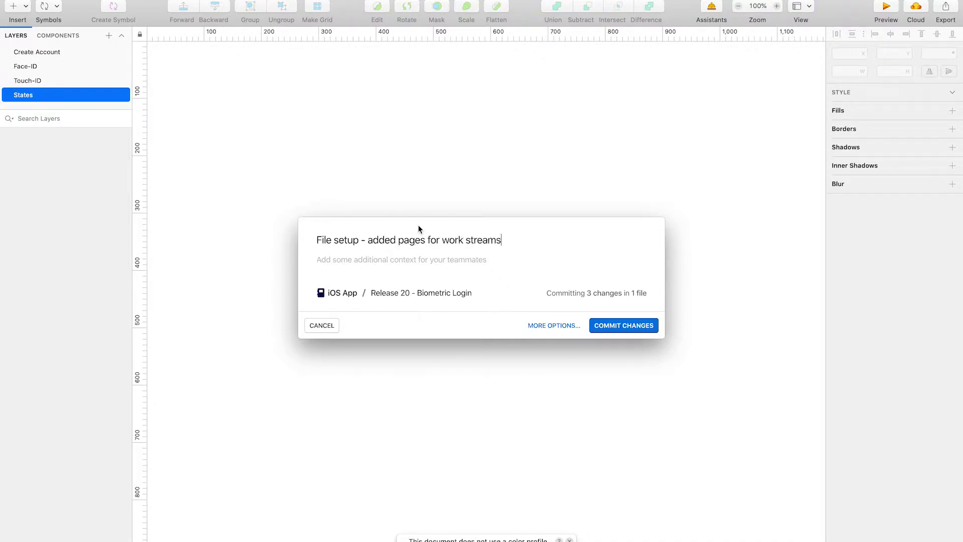
click(627, 326)
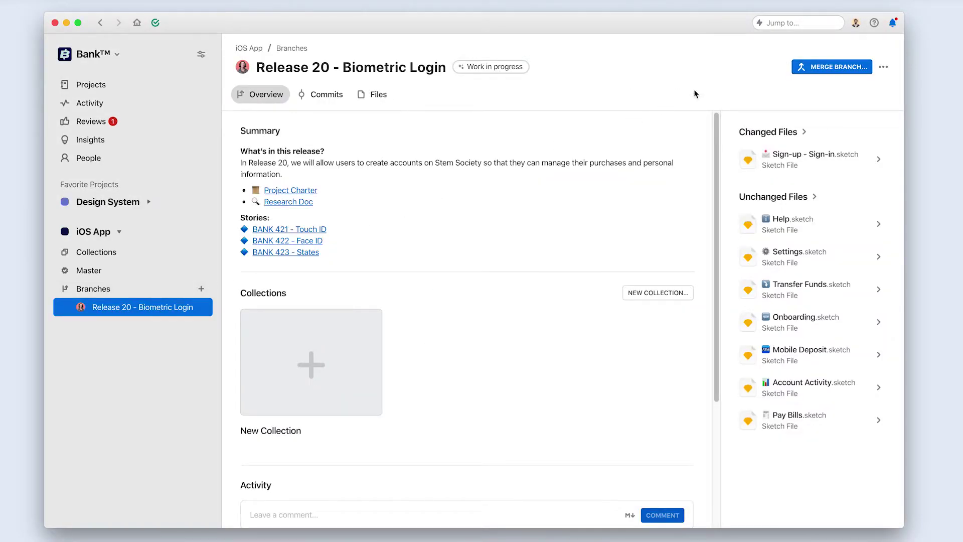
Add child branches 'BANK 421 - Touch ID', 'BANK 422 - Face ID' and 'BANK 423 - States' under Release 20
click(884, 66)
click(837, 86)
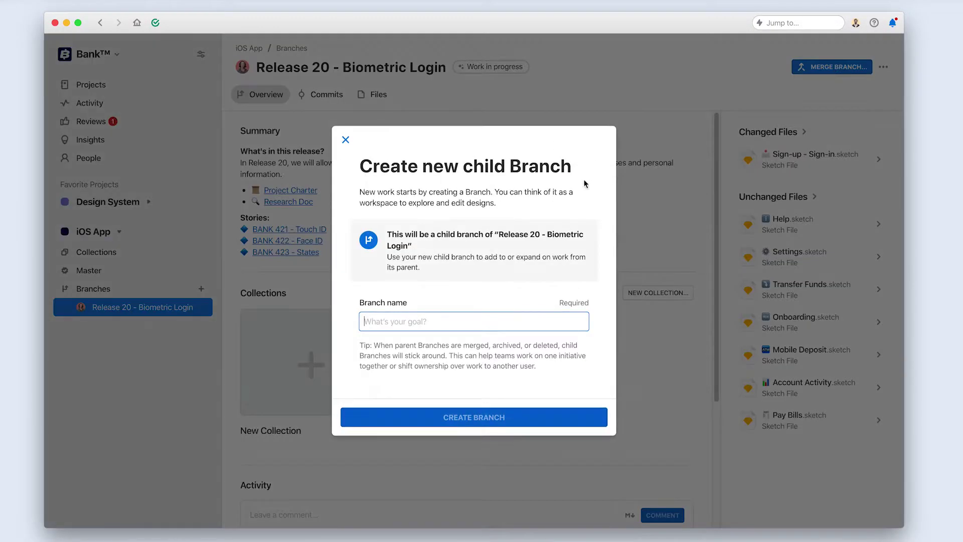
text(BANK 421 - Touch ID)
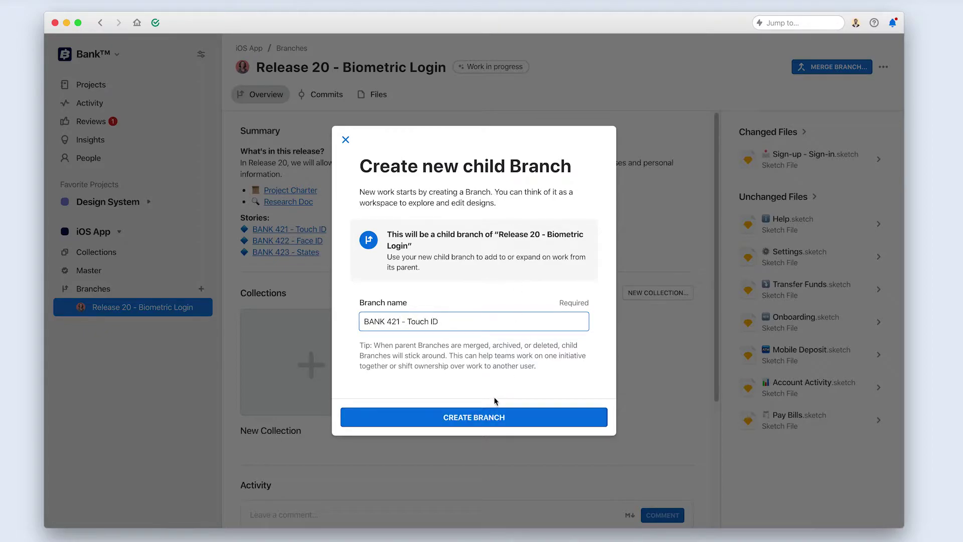
click(497, 416)
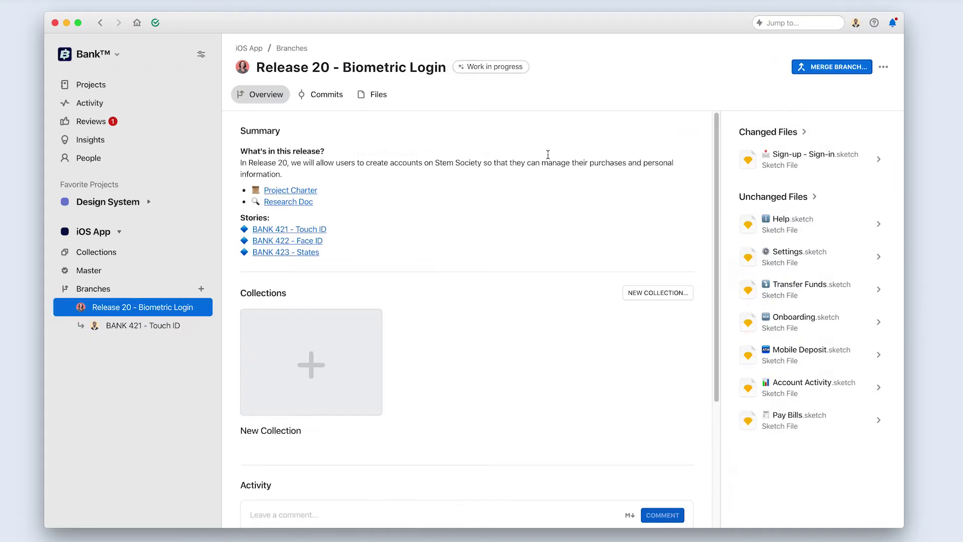
click(884, 66)
click(845, 88)
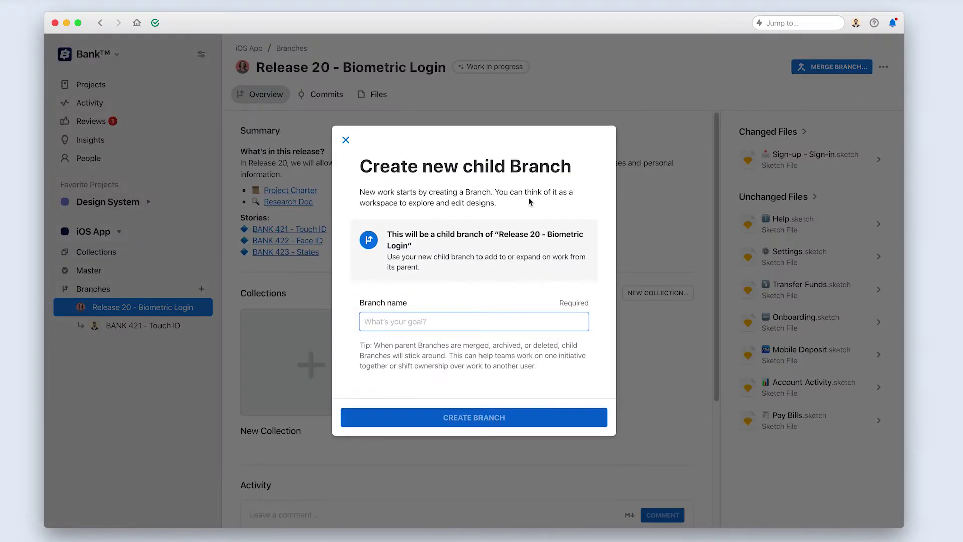
text(BANK 422 - )
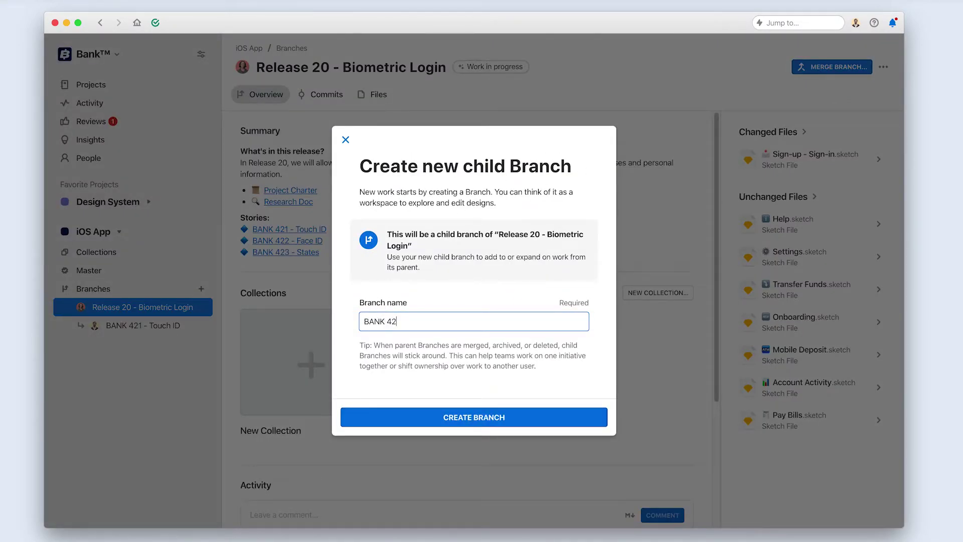
text(Face ID)
click(507, 418)
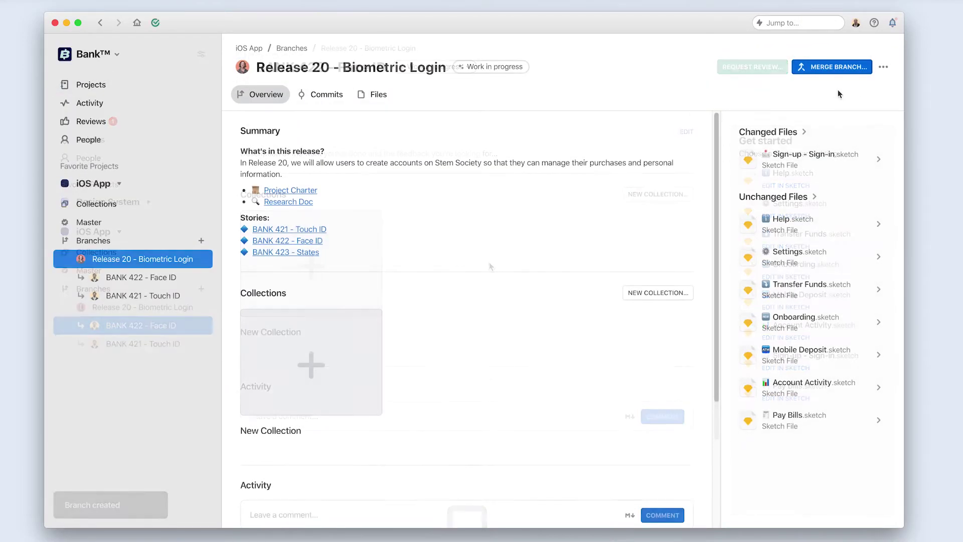
click(883, 67)
click(840, 89)
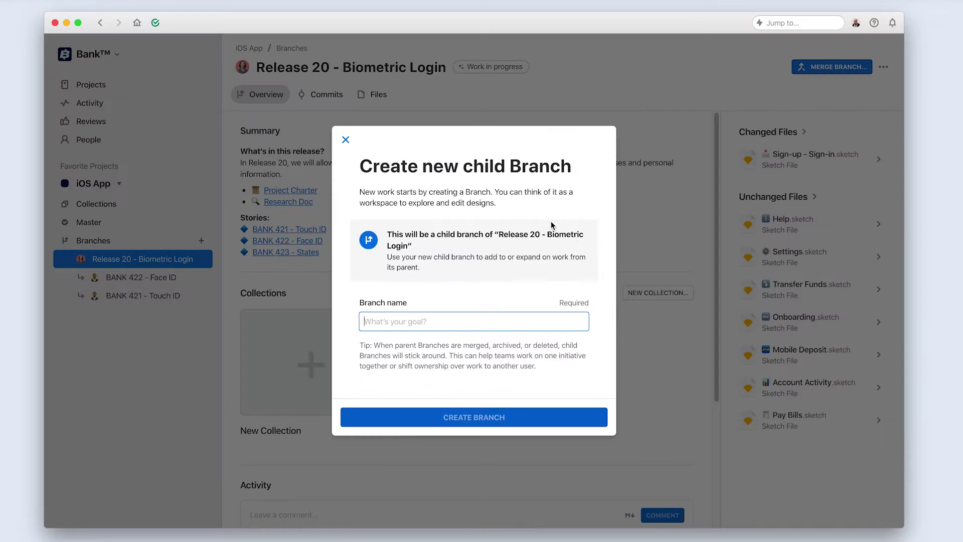
text(BANK 423 - )
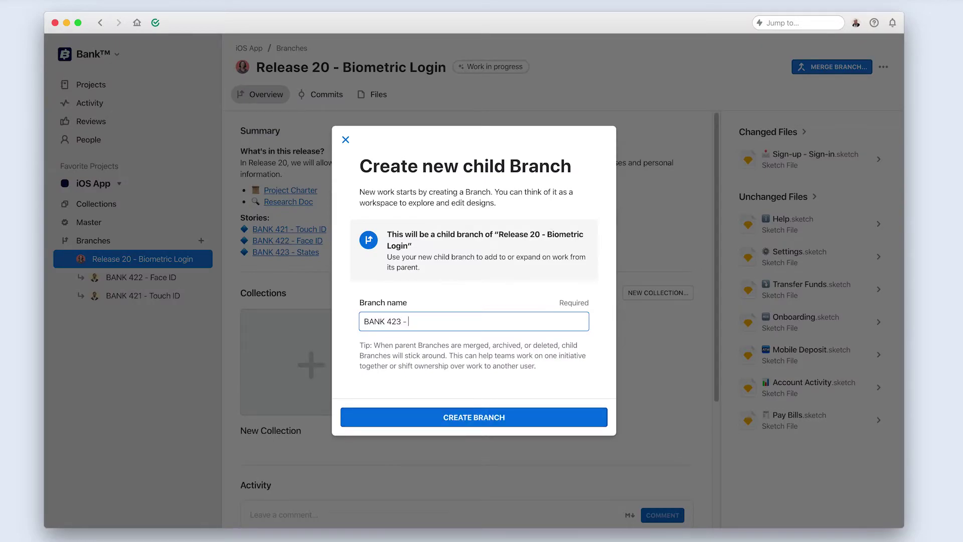
text(States)
click(501, 418)
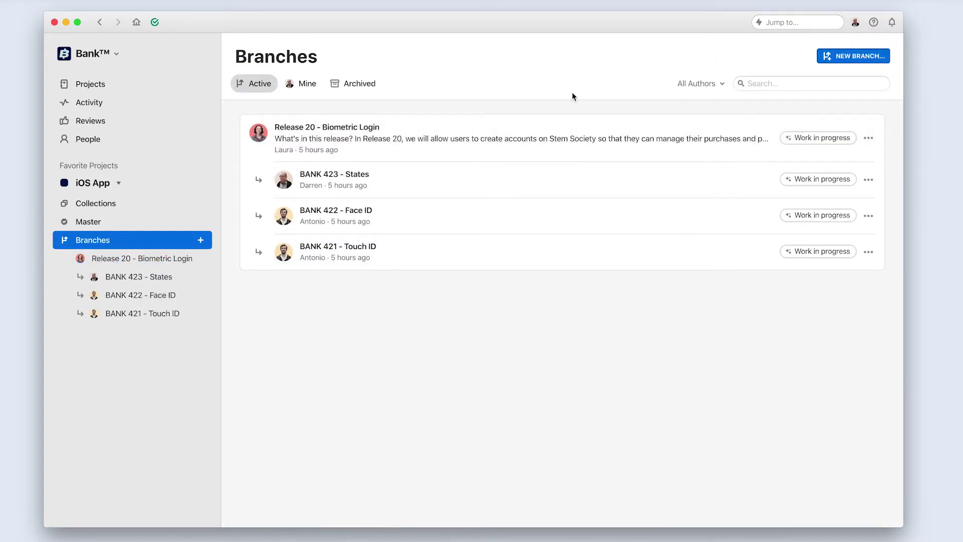
Show the archived branches in the branch list
click(379, 86)
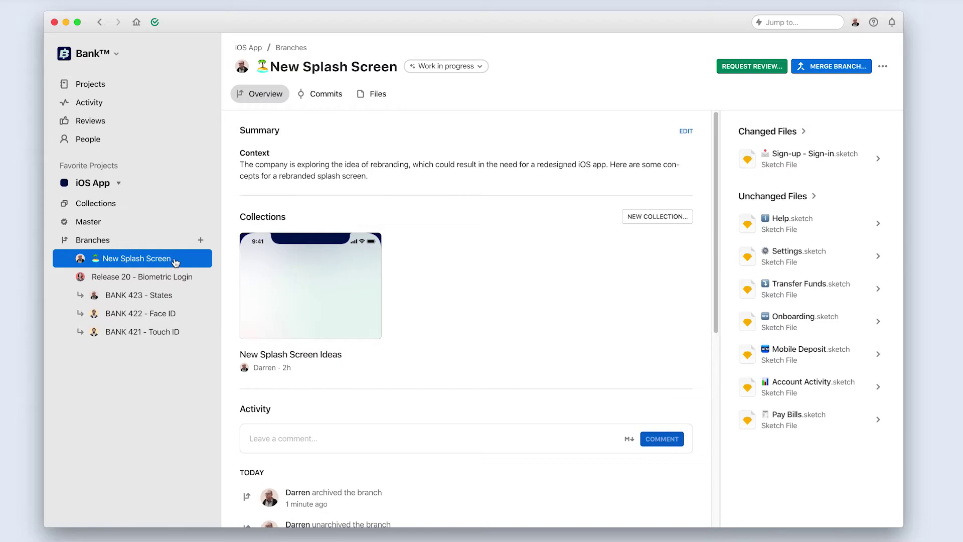
Archive New Splash Screen and Release 20 - Biometric Login, then view the BANK 423 - States branch
right_click(175, 256)
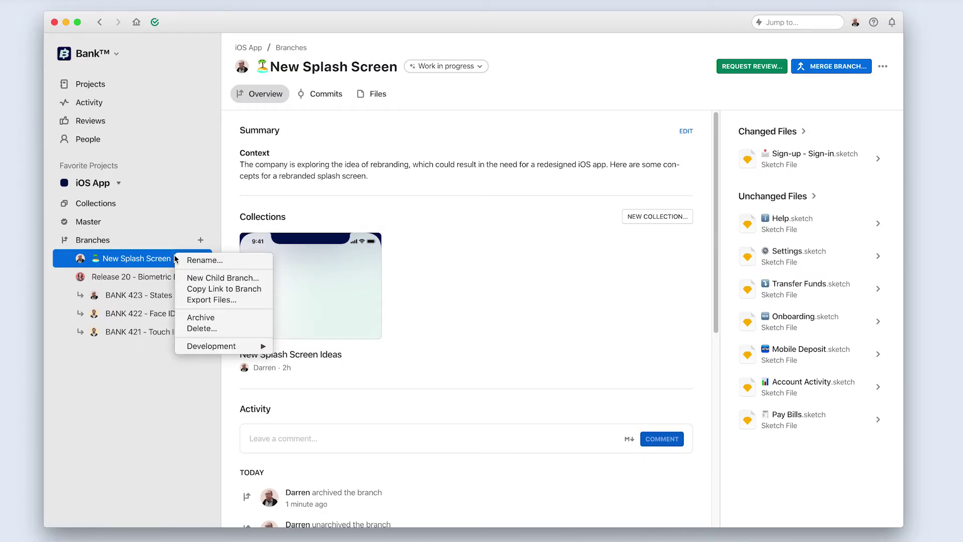
click(206, 317)
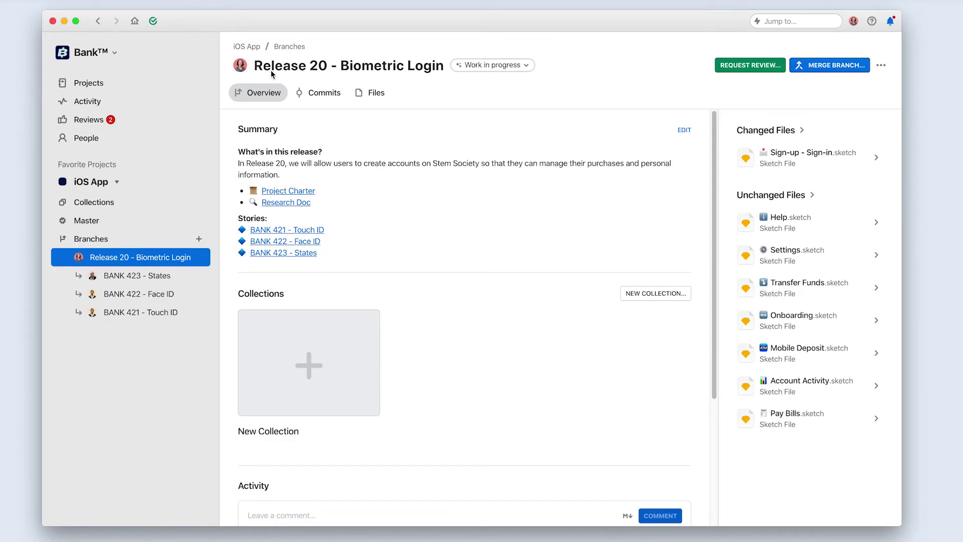
click(882, 65)
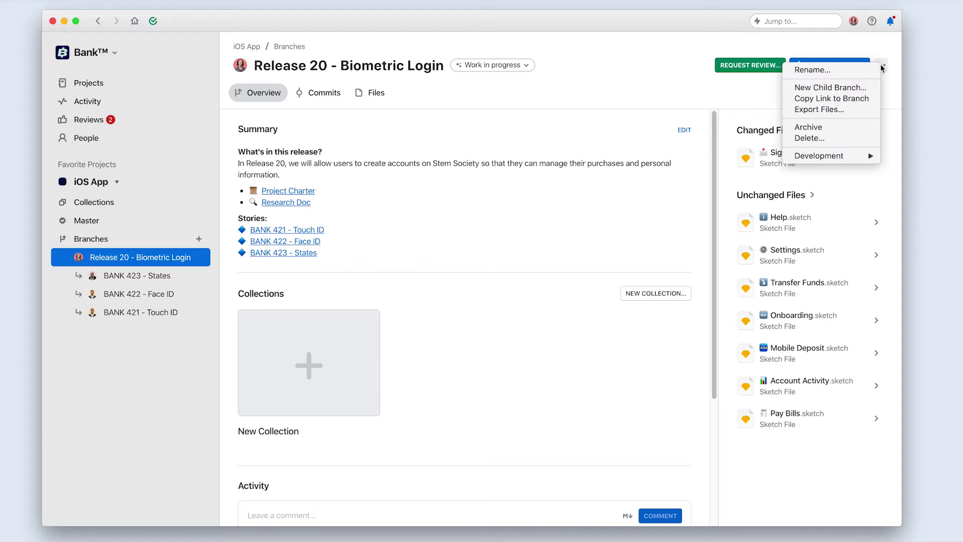
click(829, 126)
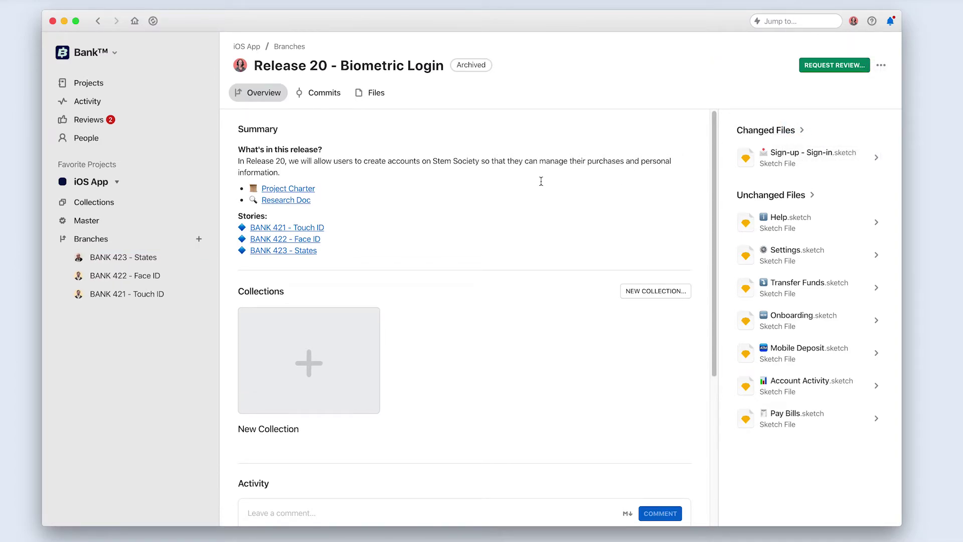
click(129, 259)
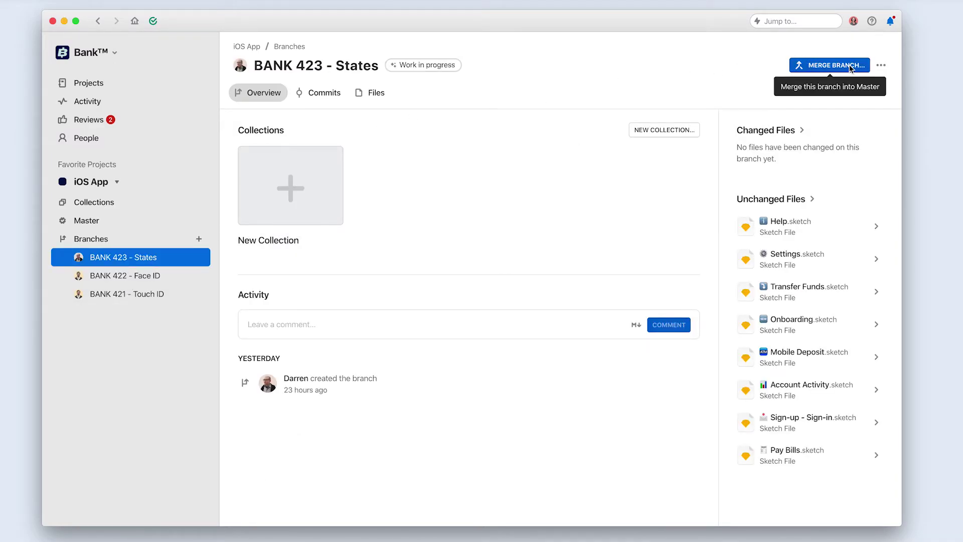
Review the archived branches list, checking Release 20 and Adding Hotspots options without changing anything
click(153, 240)
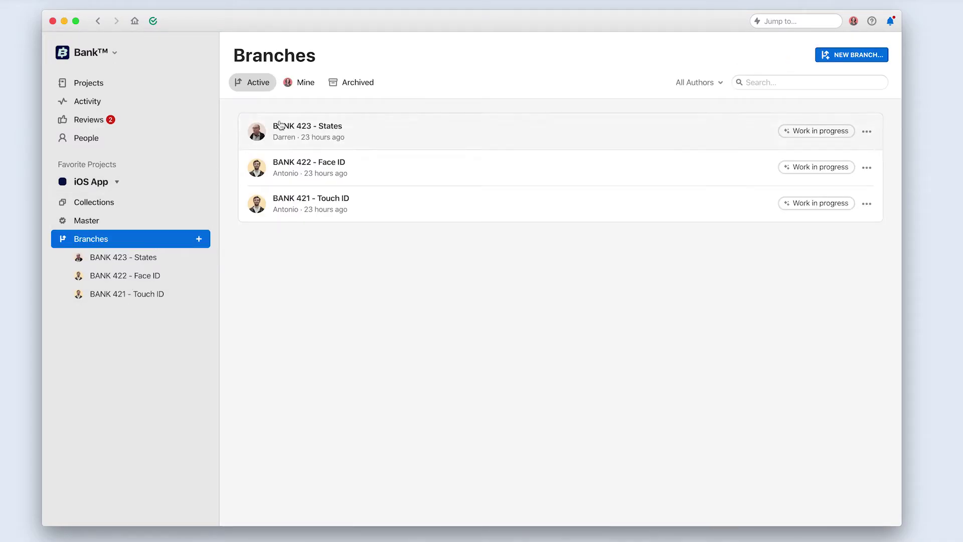
click(356, 89)
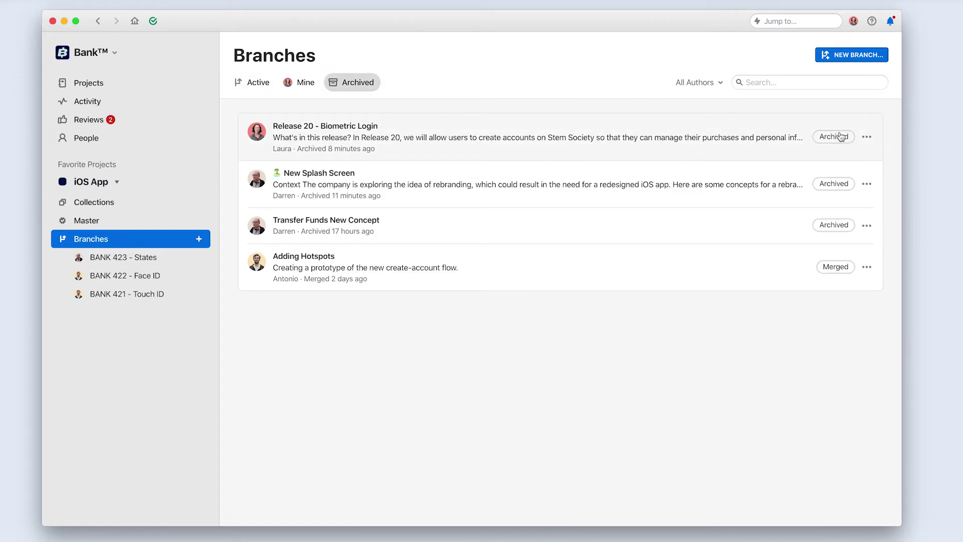
click(866, 137)
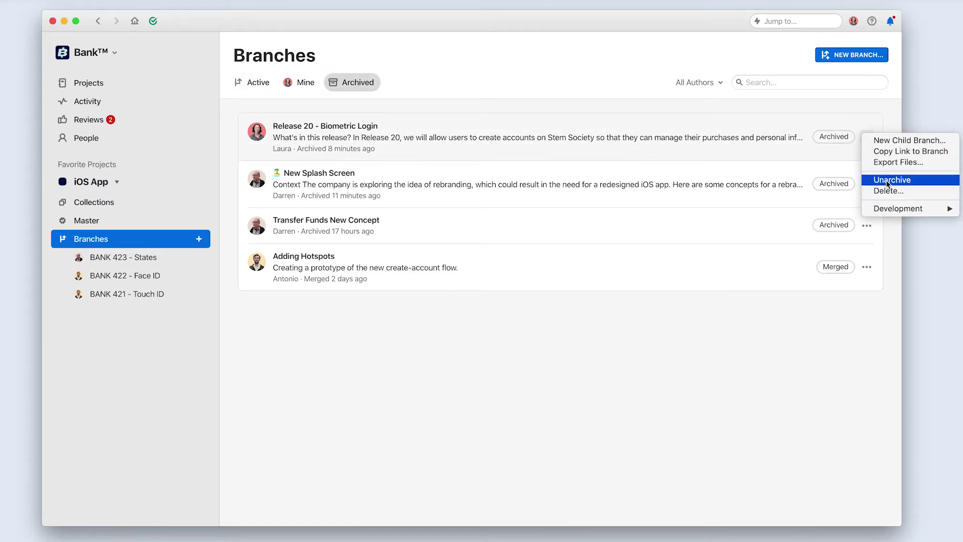
click(866, 267)
click(867, 266)
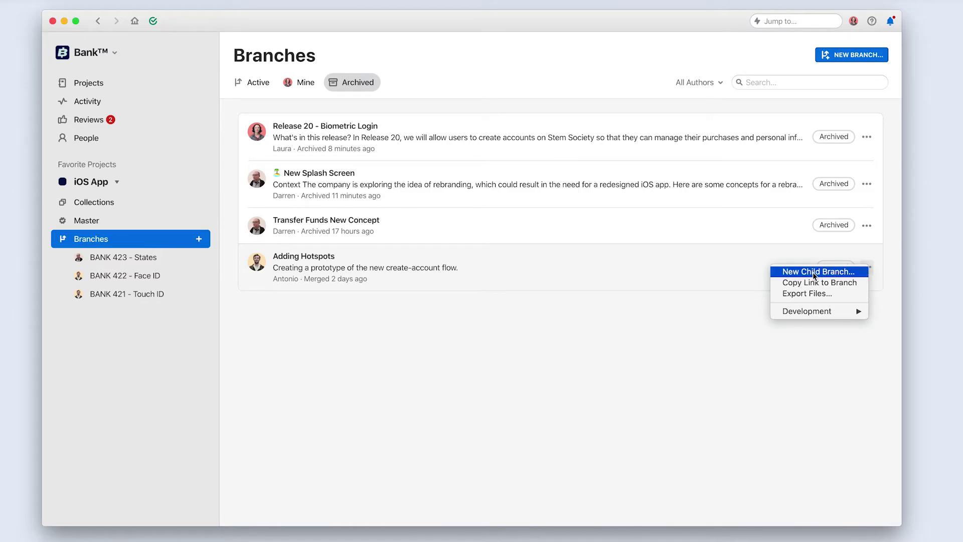
click(730, 326)
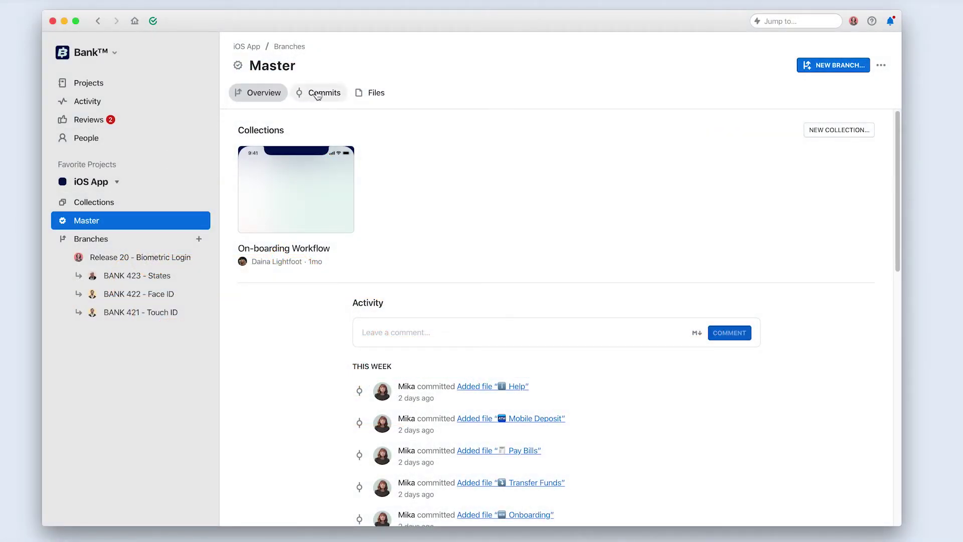
Create branch 'New Concept for Transfer Funds Page' from Master's Transfer Funds commit
click(318, 95)
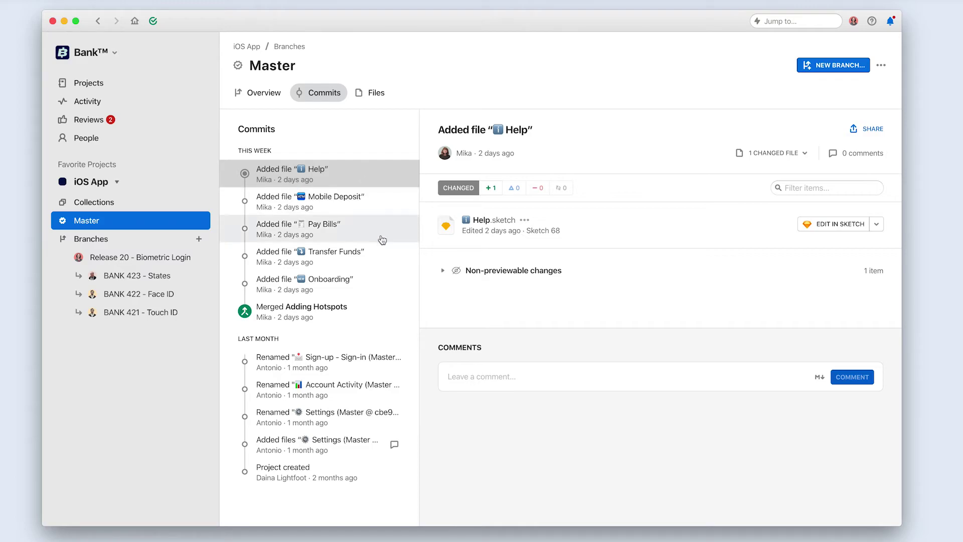
right_click(384, 251)
click(423, 270)
text(Ne)
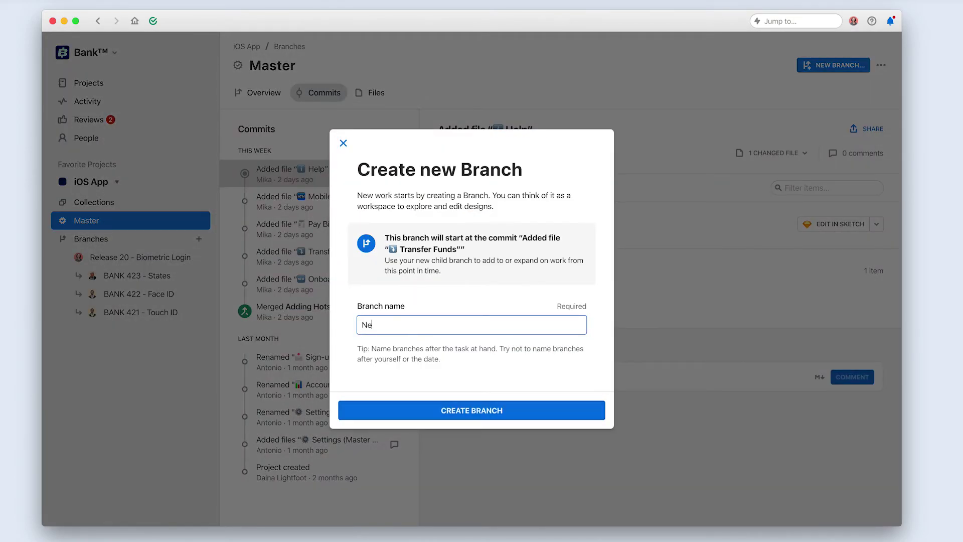
text(w Concept for Transfer Funds Page)
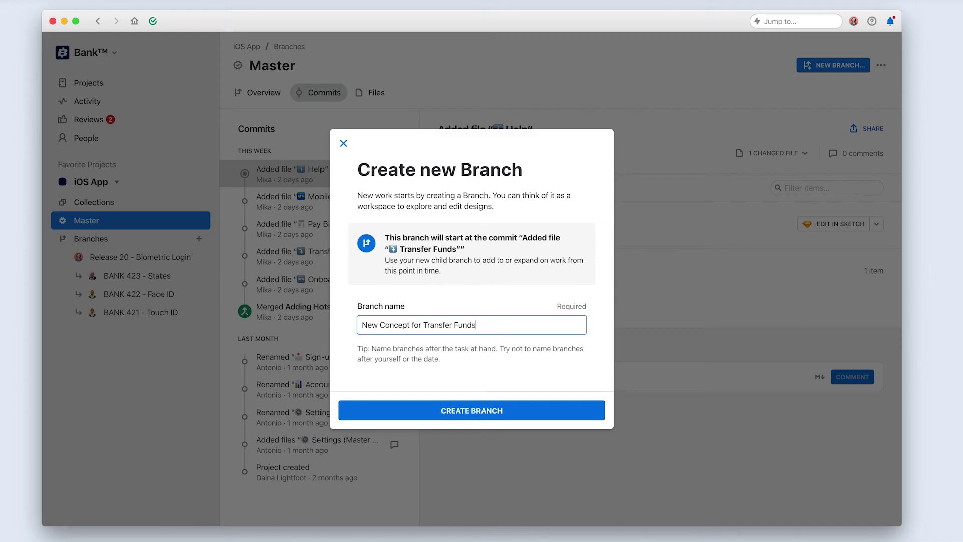
click(458, 411)
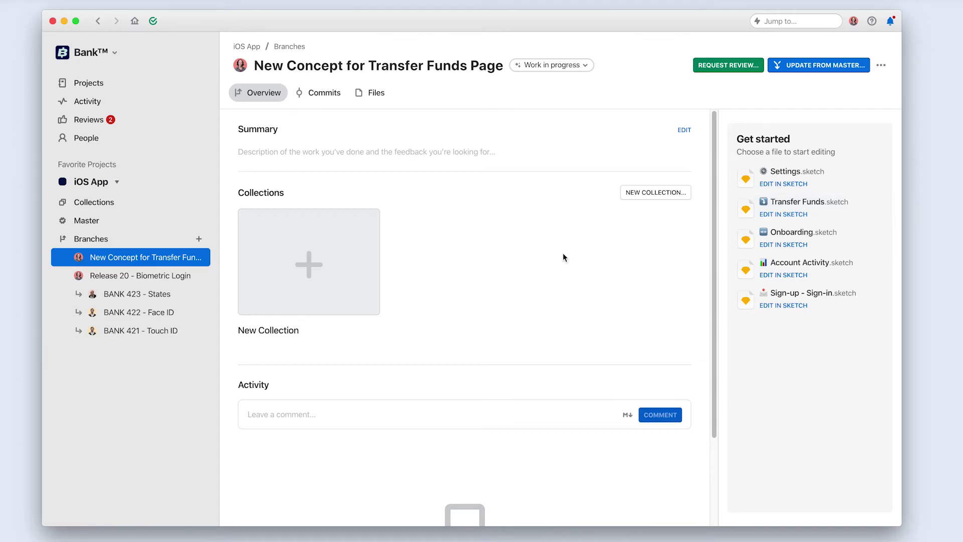
From archived New Splash Screen's Concept 3 commit, create child branch 'Different direction on new splash screen concept 3'
click(130, 240)
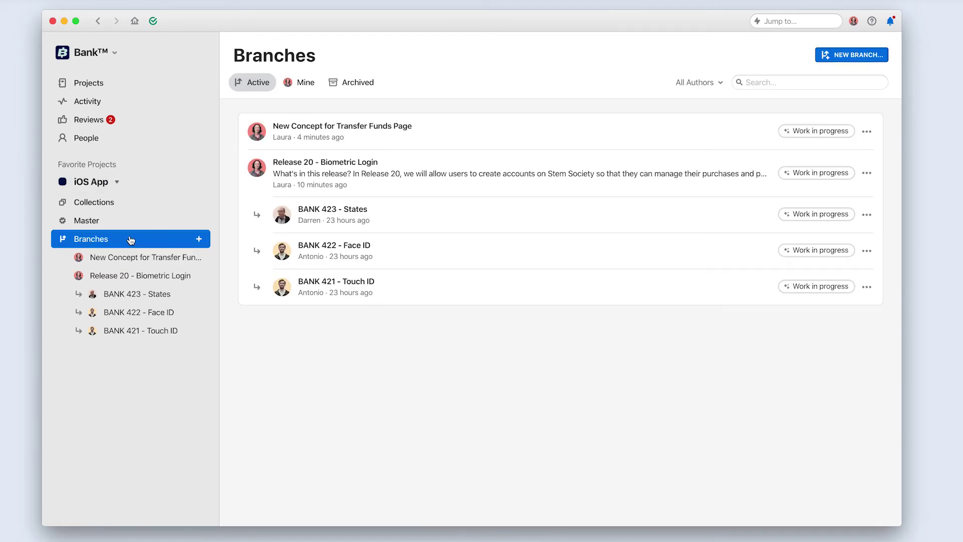
click(347, 86)
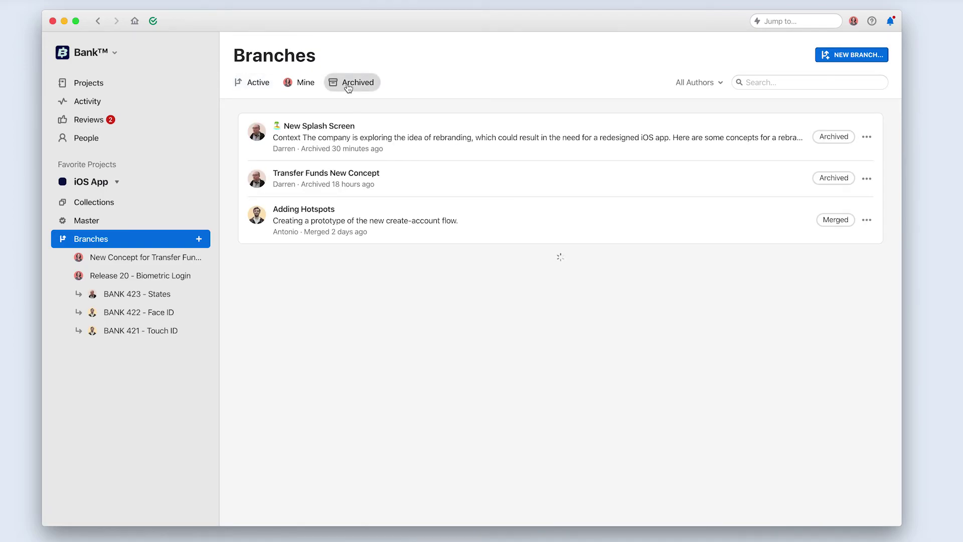
click(380, 135)
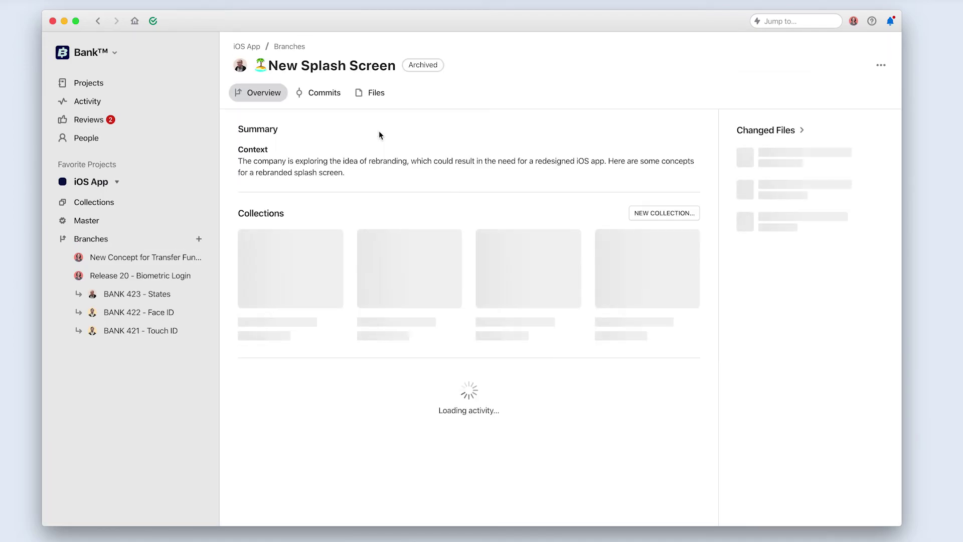
click(329, 96)
right_click(340, 204)
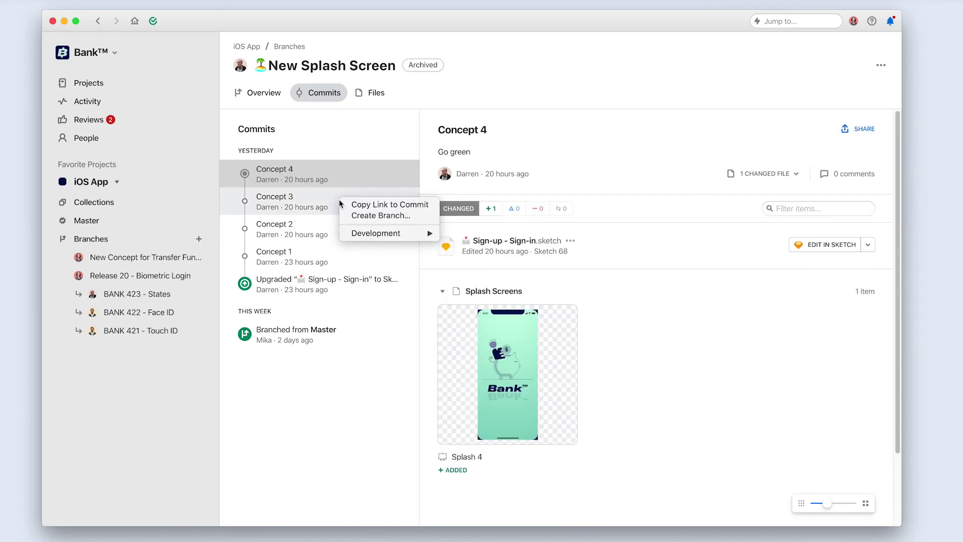
click(375, 216)
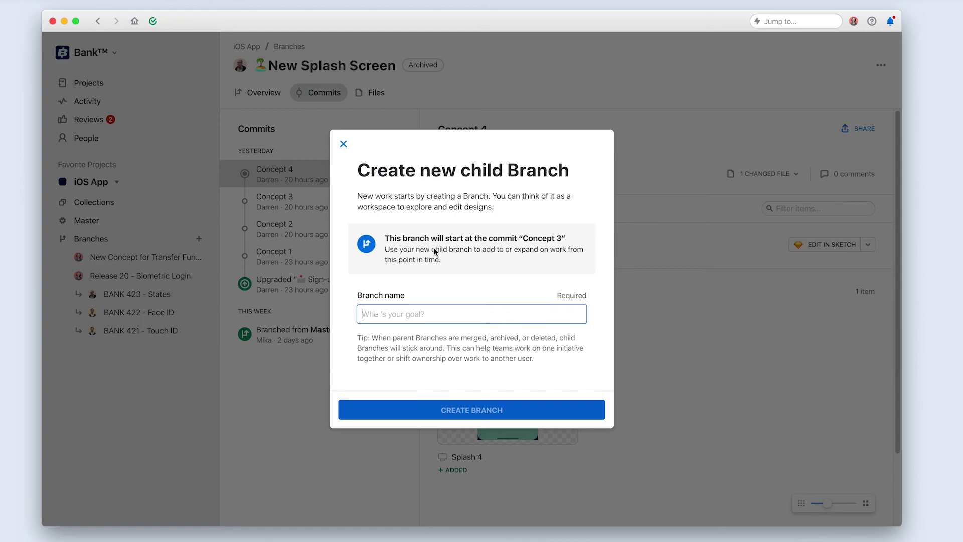
text(Different direction )
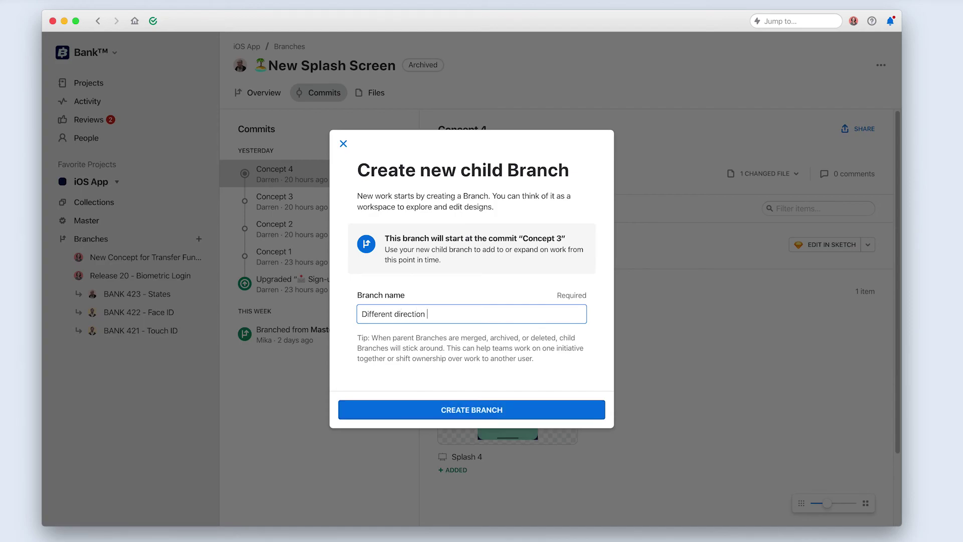
text(on new splash screen concept 3)
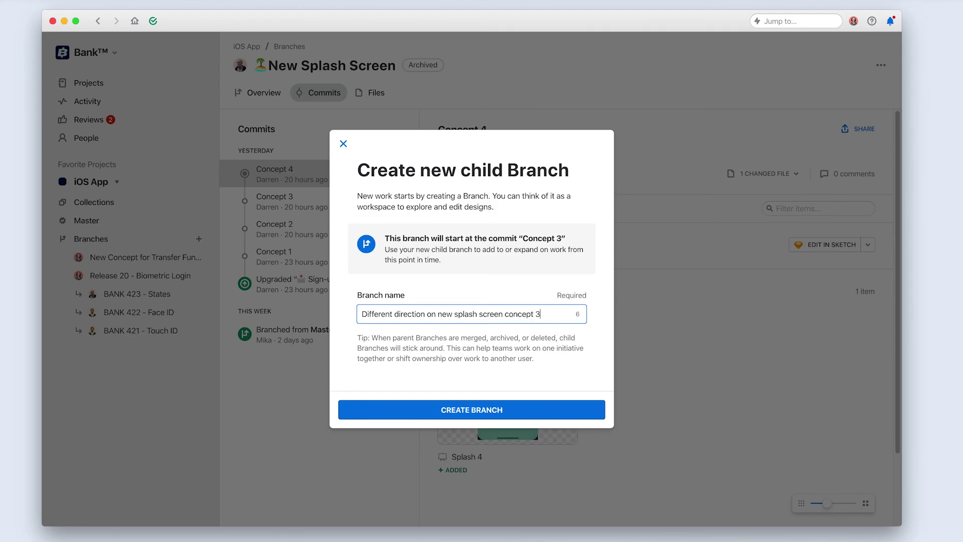
click(455, 410)
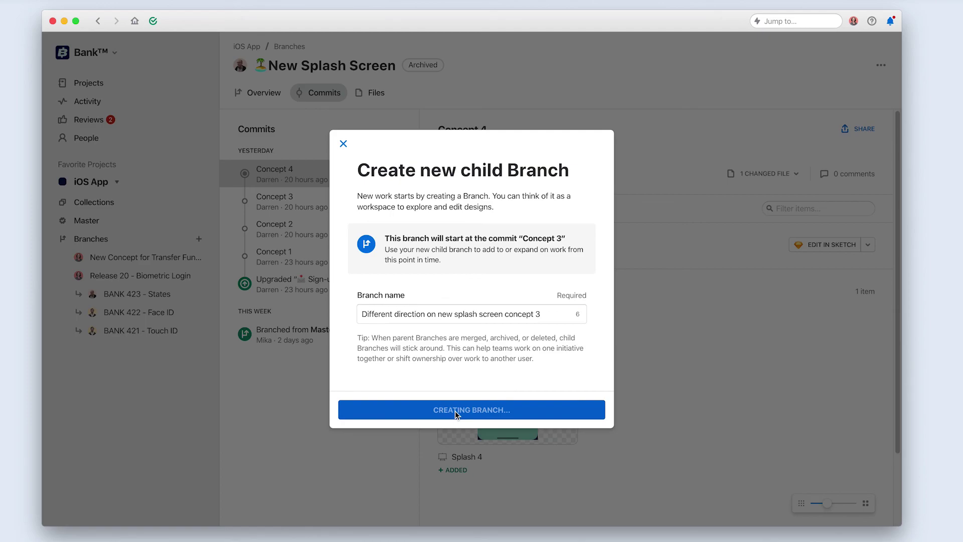